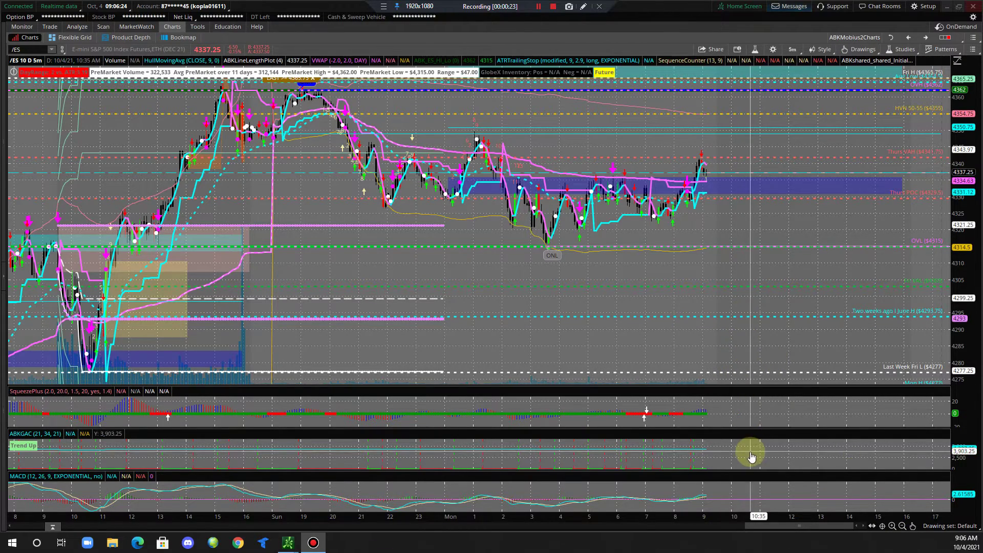
Step the /ES chart forward from the 10 D 5m cell to the 90 D 30m chart
click(927, 38)
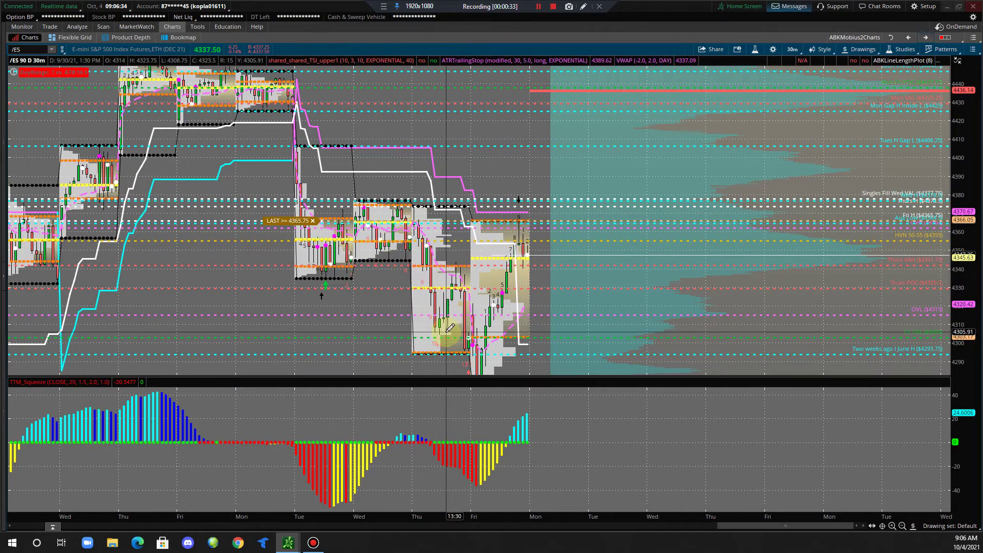
Compress the /ES price scale to about 4270–4460 and scroll back to Friday's 4277 low
drag(959, 164, 962, 227)
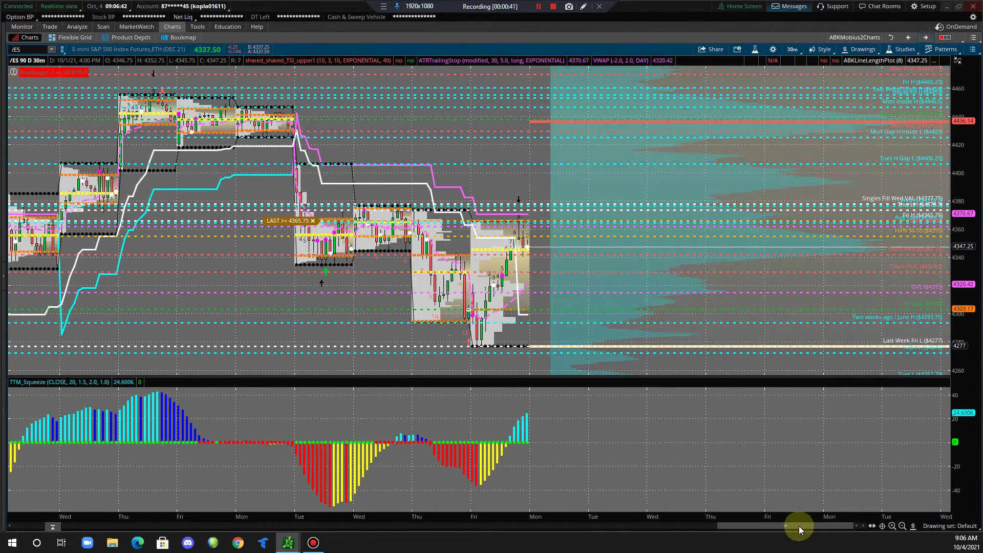
mouse_move(799, 526)
mouse_down()
mouse_move(634, 535)
mouse_move(797, 525)
mouse_up()
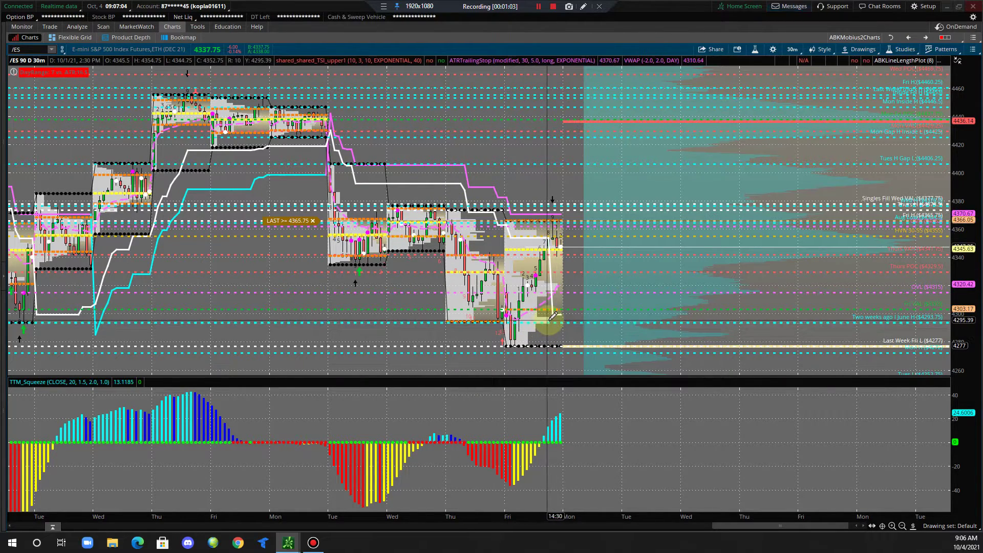
click(384, 6)
Record Display 1 with the VIX and /ES 5-year daily charts, moving the Bandicam panel off them
mouse_move(510, 75)
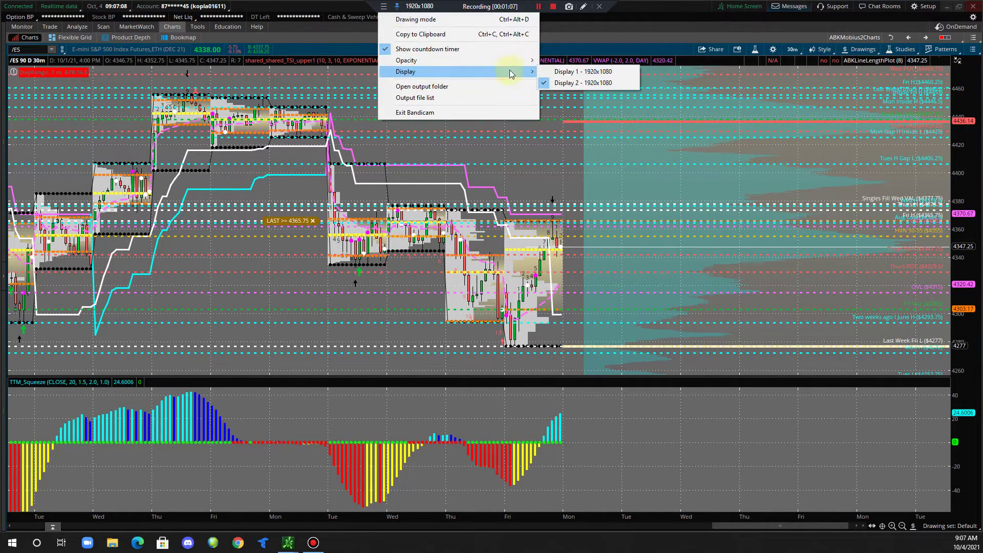
click(543, 73)
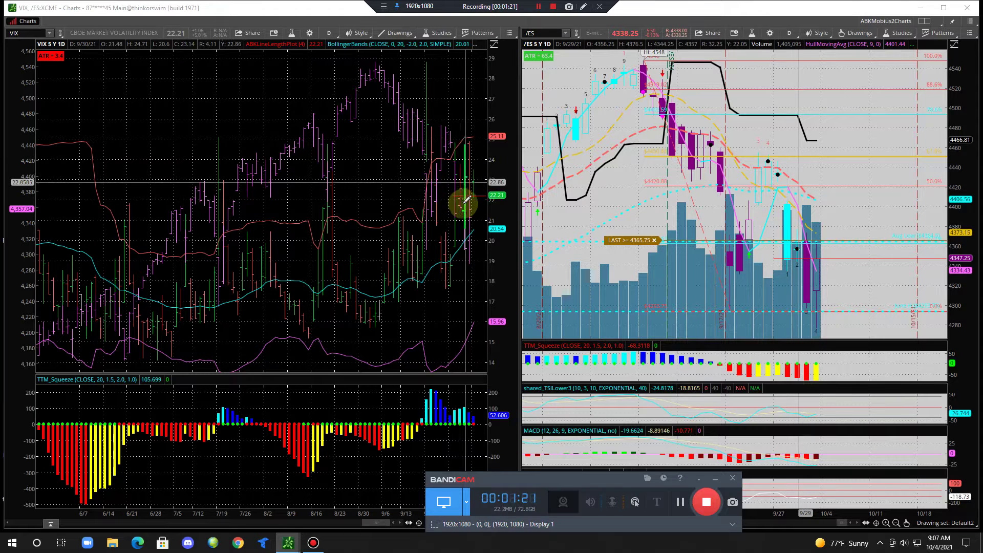
drag(501, 482, 431, 539)
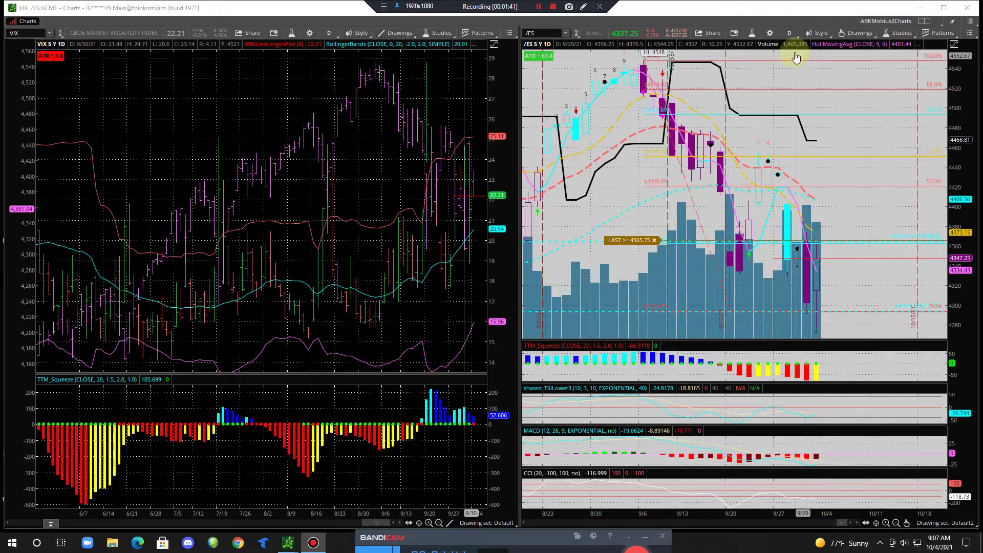
click(789, 33)
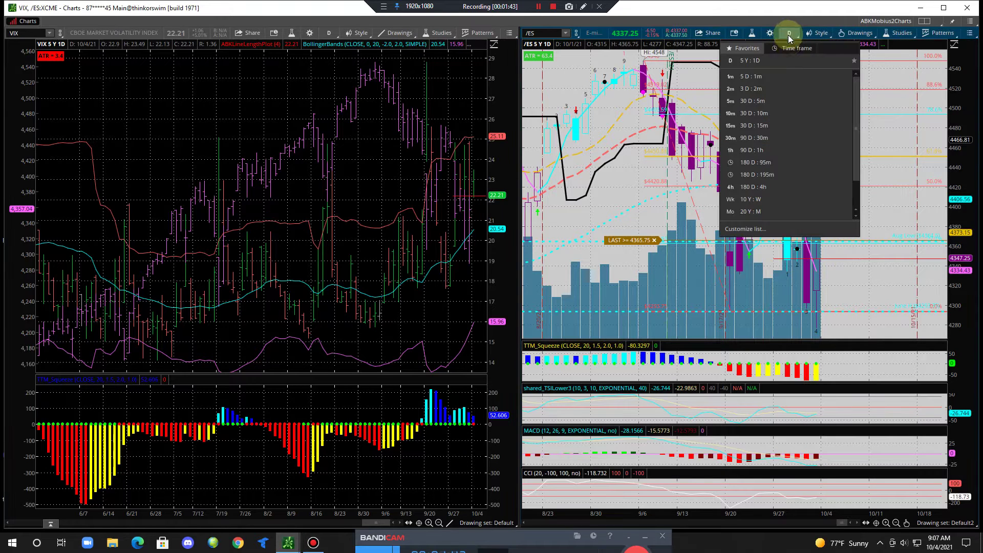
Show /ES as a 20 Y : M monthly chart, rescale and pan it, then switch to 10 Y : Wk
click(758, 213)
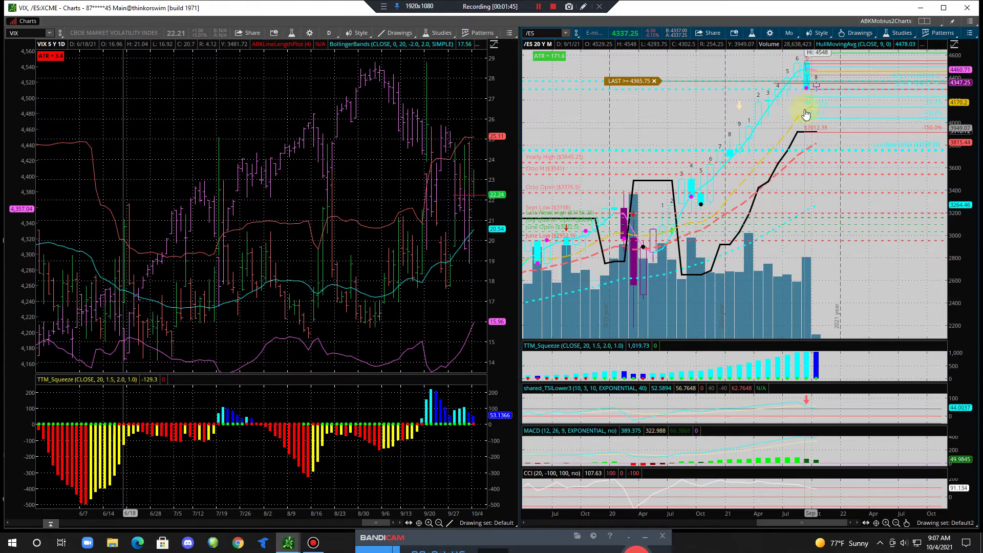
drag(959, 69, 960, 62)
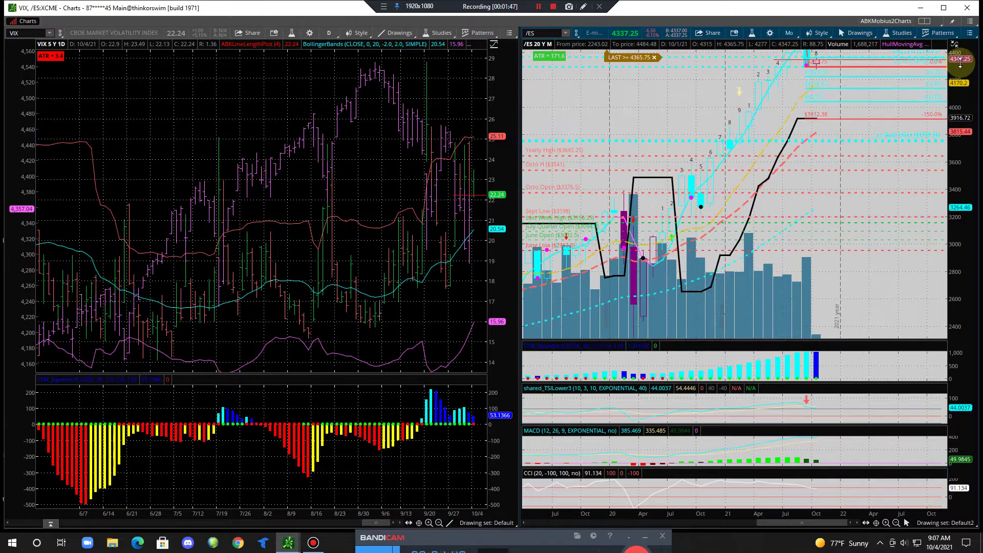
drag(862, 228, 843, 261)
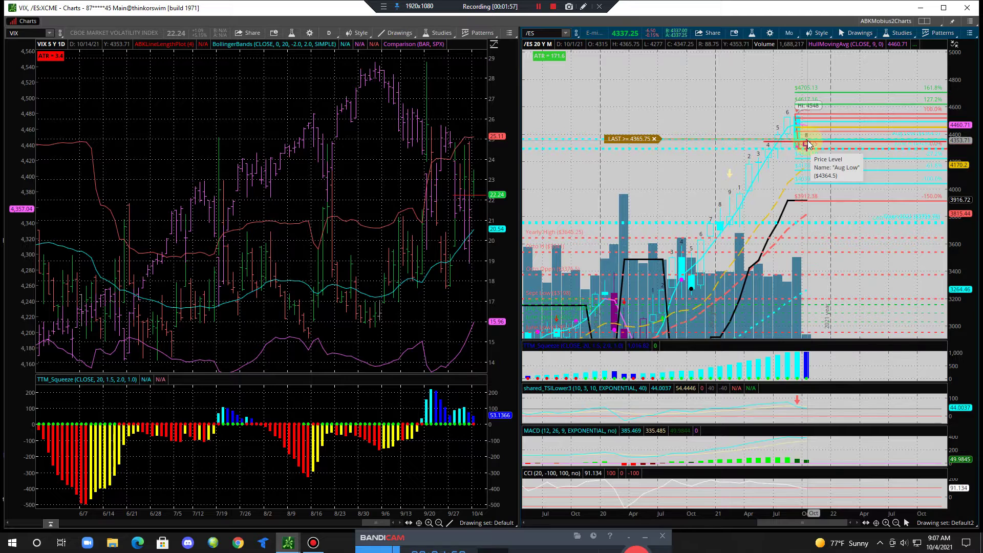
click(789, 33)
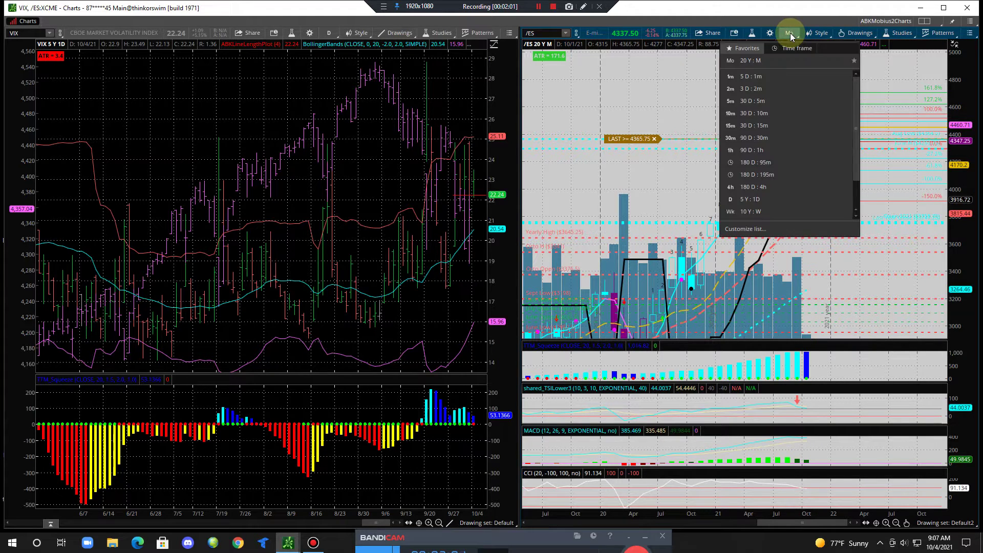
click(755, 212)
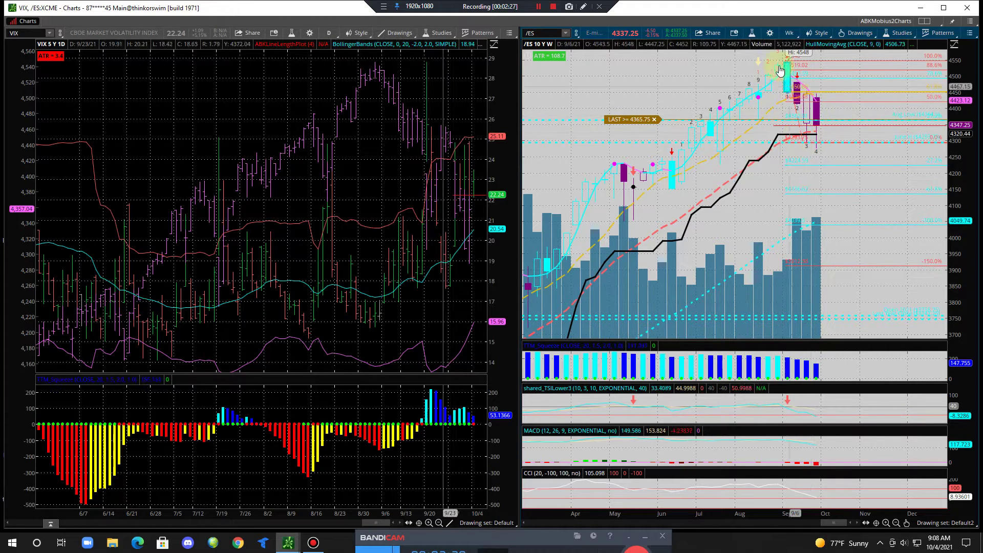
Set the /ES chart back to the 5 Y : 1D time frame
click(789, 32)
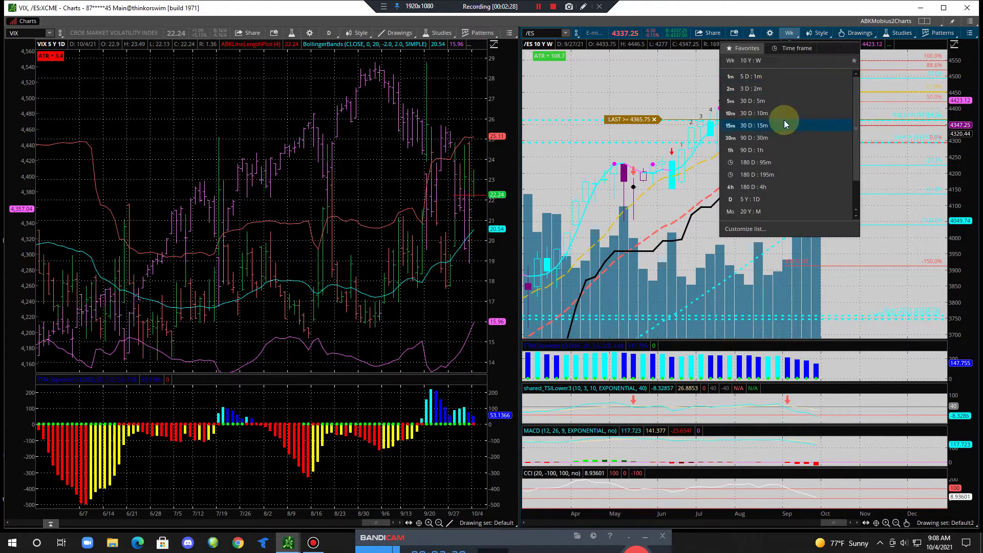
click(763, 199)
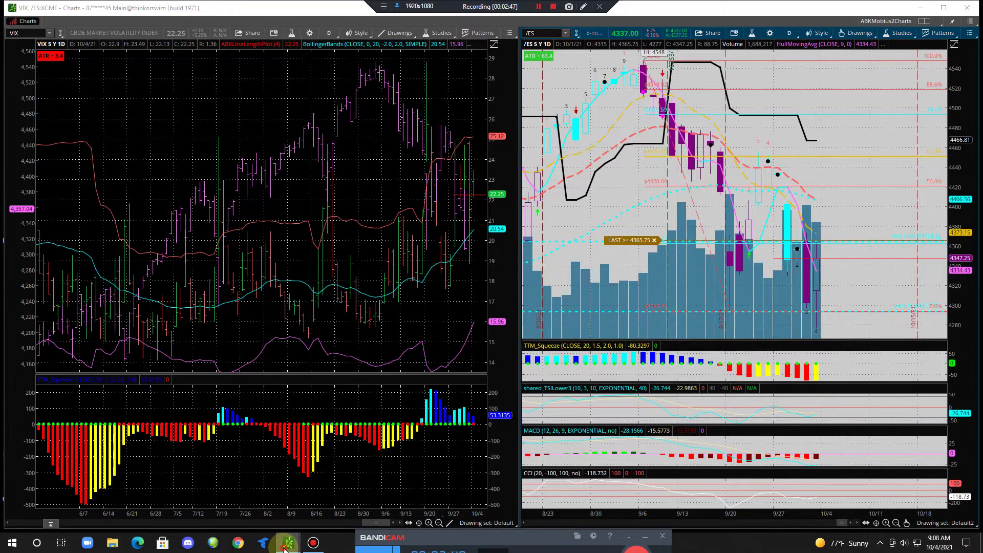
mouse_move(286, 547)
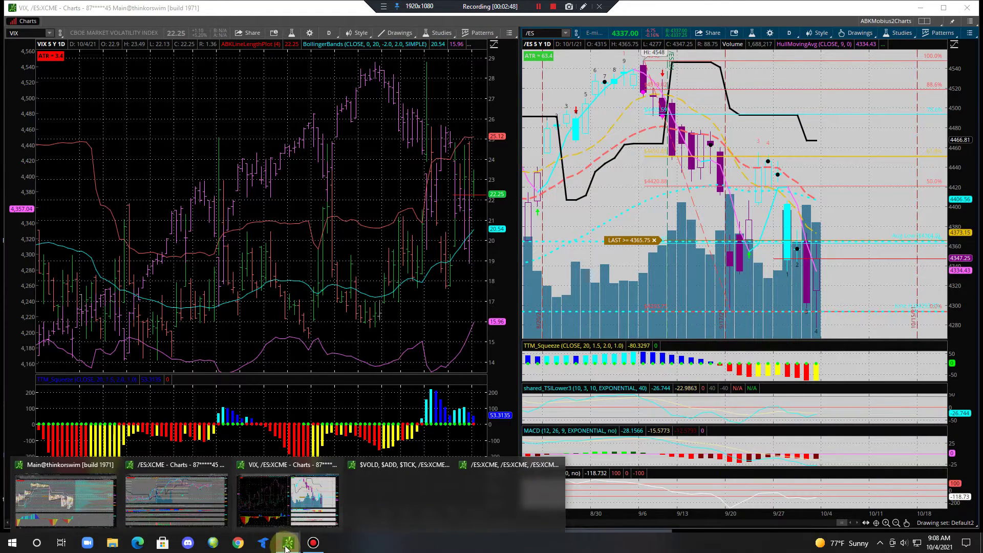
click(218, 505)
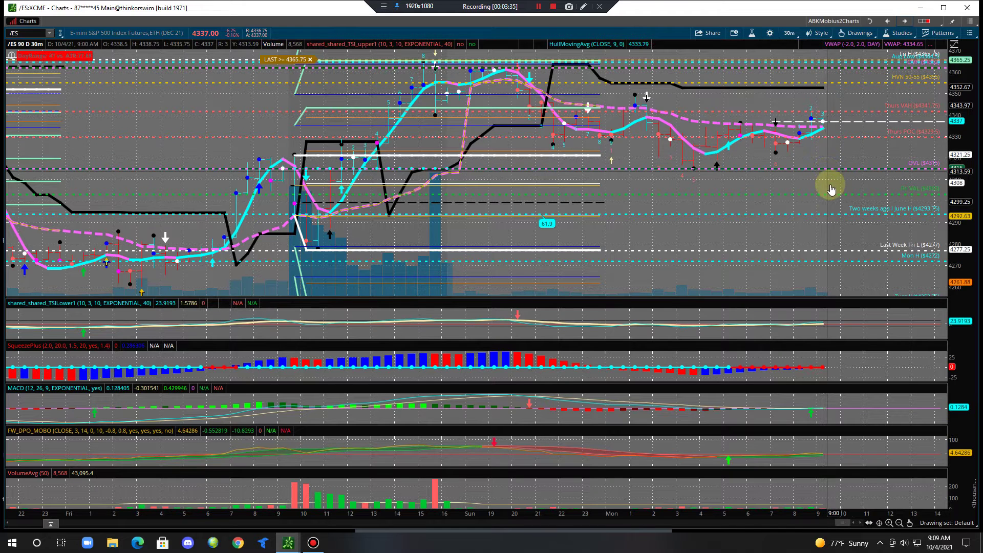
Cycle the /ES cells through 30-day 5-minute and 5-day 1-minute, back to 90-day 30-minute
click(904, 23)
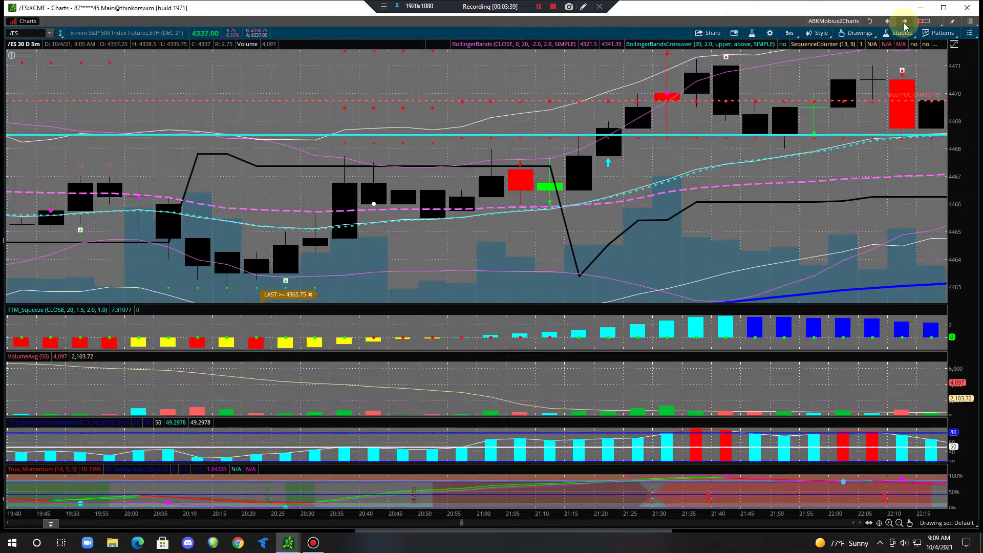
click(904, 23)
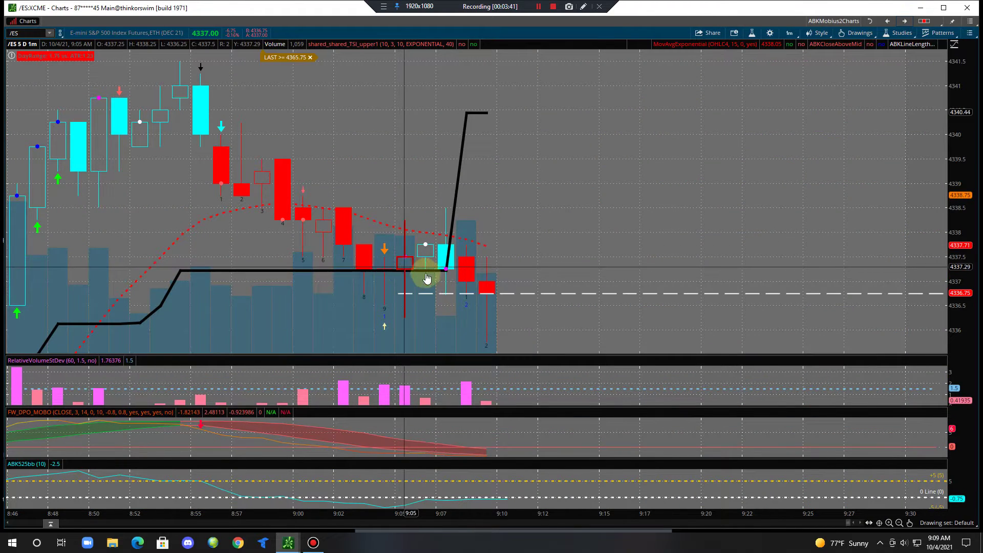
click(905, 21)
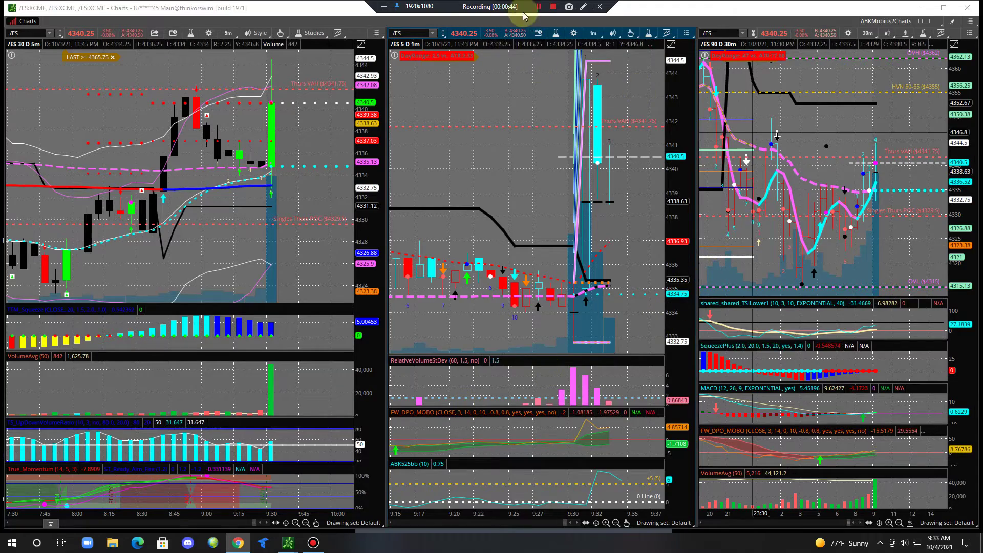
Pause the screen recording while the three /ES charts show price near 4336.50
click(539, 7)
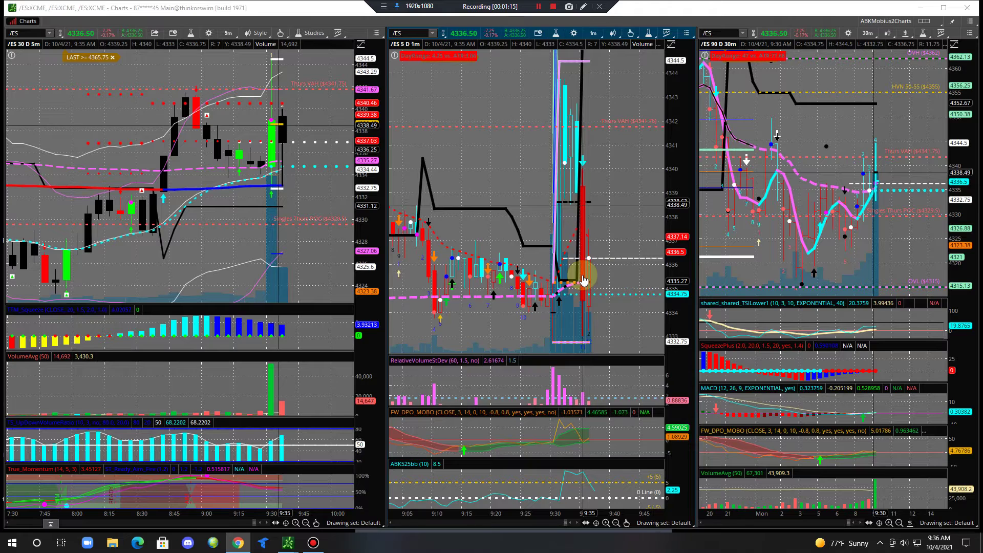
click(537, 6)
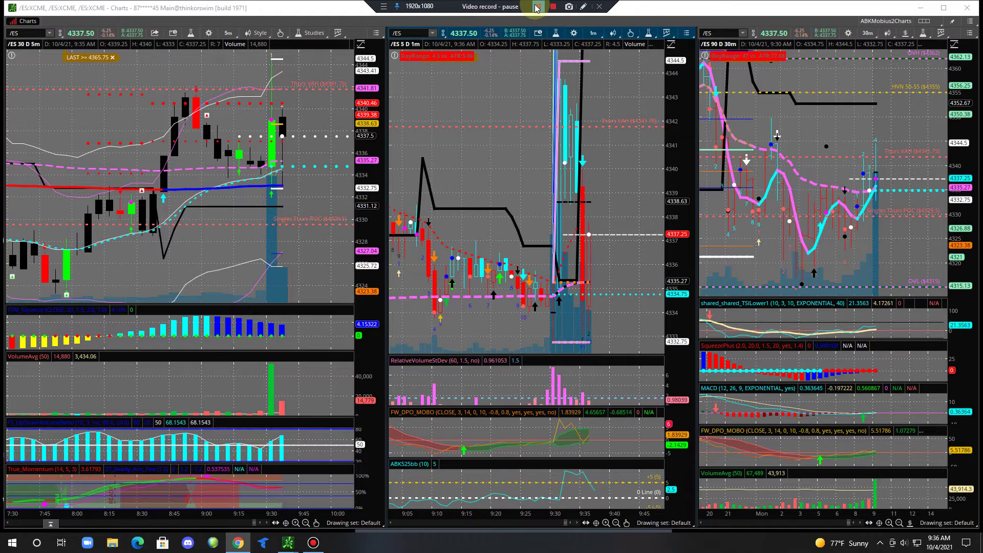
click(537, 7)
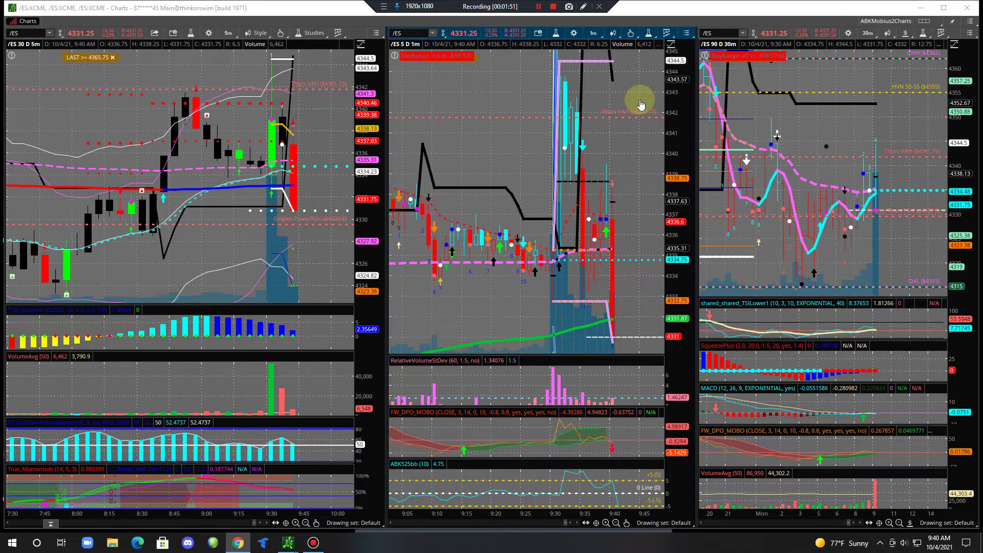
Switch the recorded screen to the Tradovate ESZ1 trading display
click(384, 6)
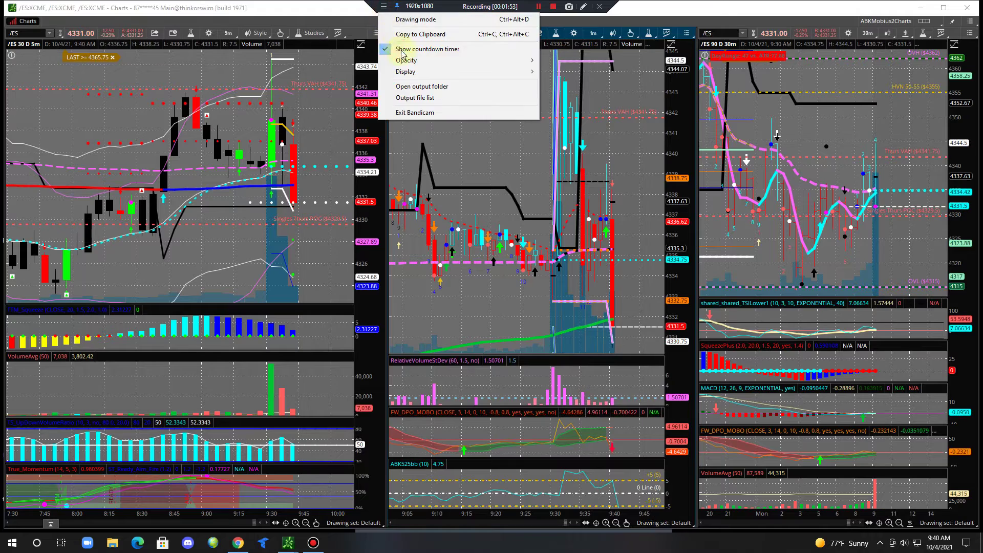
mouse_move(422, 77)
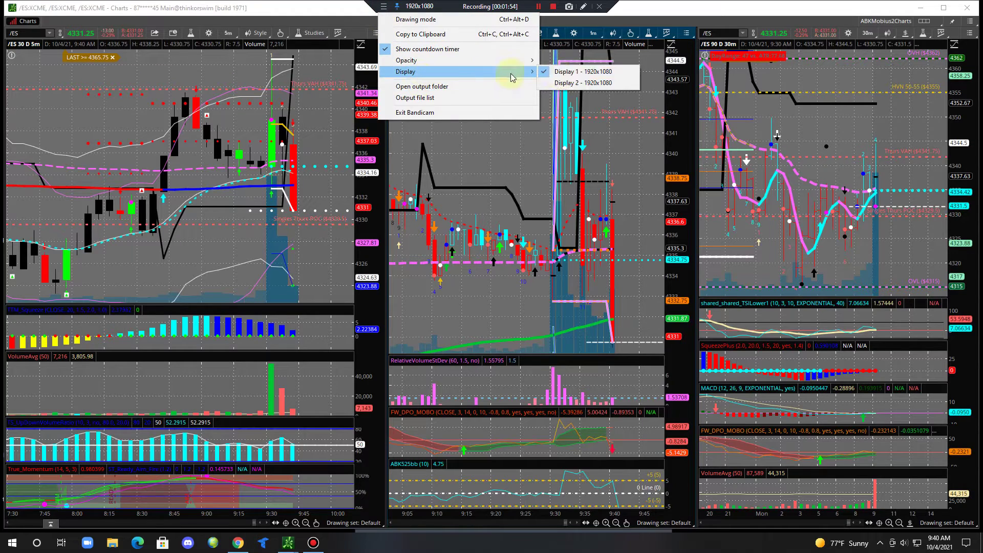
click(569, 81)
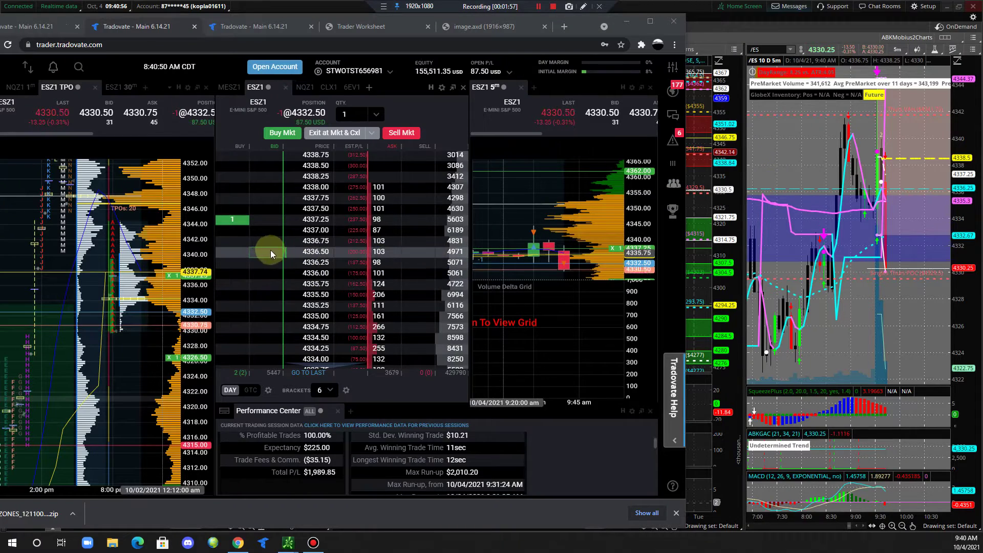
Lower the Buy 1 ESZ1 stop order on the DOM from 4337.25 to 4335.50
scroll(286, 276, down, 3)
scroll(297, 307, down, 5)
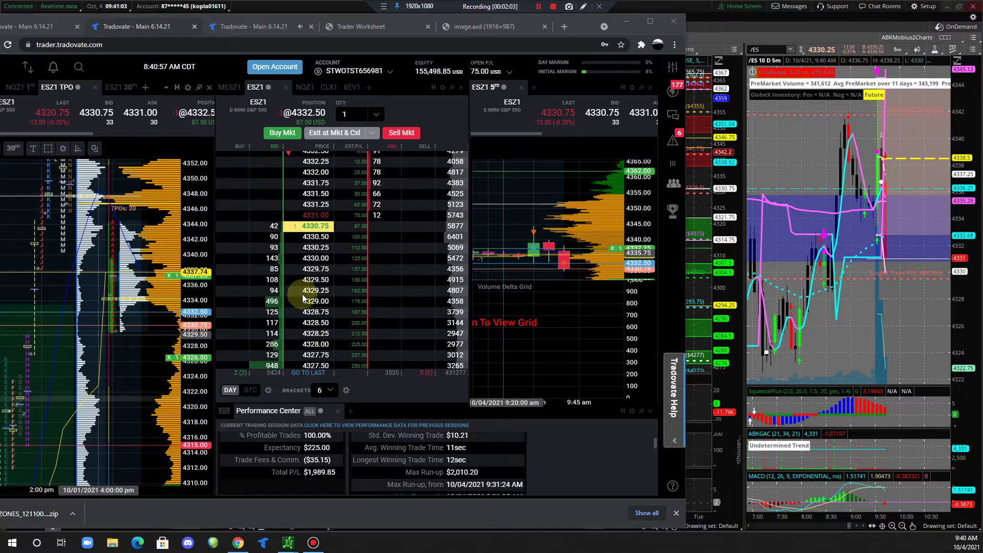
scroll(358, 279, up, 1)
scroll(348, 272, up, 8)
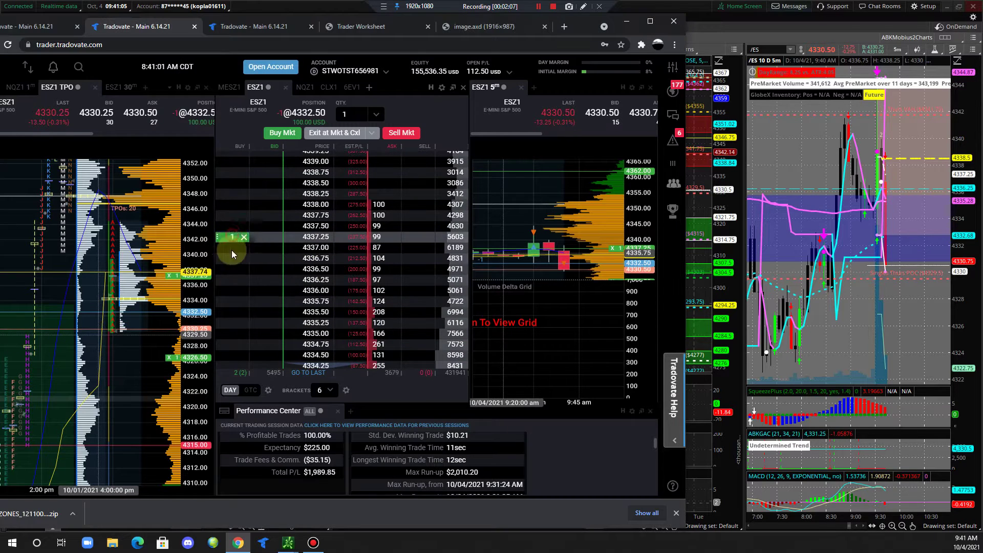
scroll(281, 282, down, 3)
drag(288, 305, 236, 236)
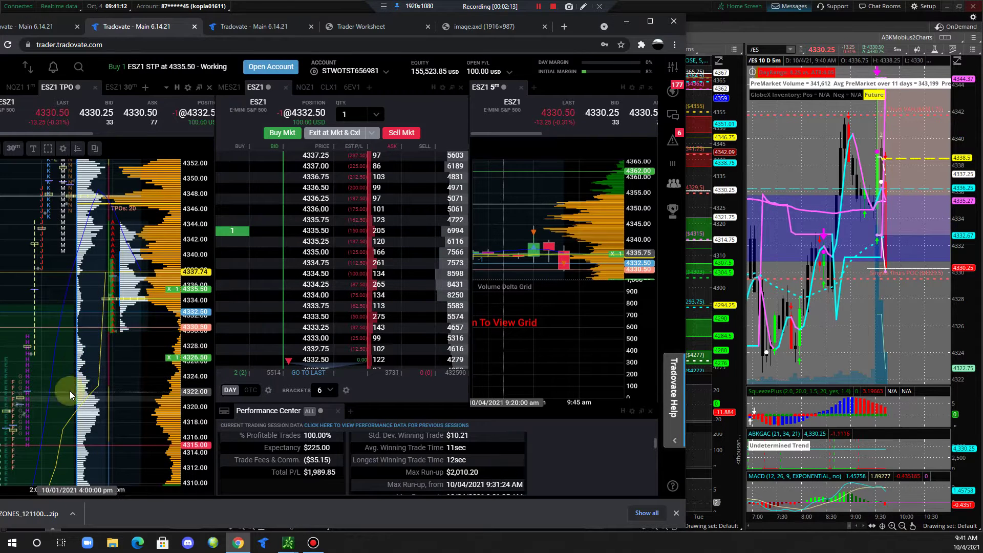
Pan the TPO chart back to earlier sessions and review the DOM ladder
drag(69, 391, 109, 320)
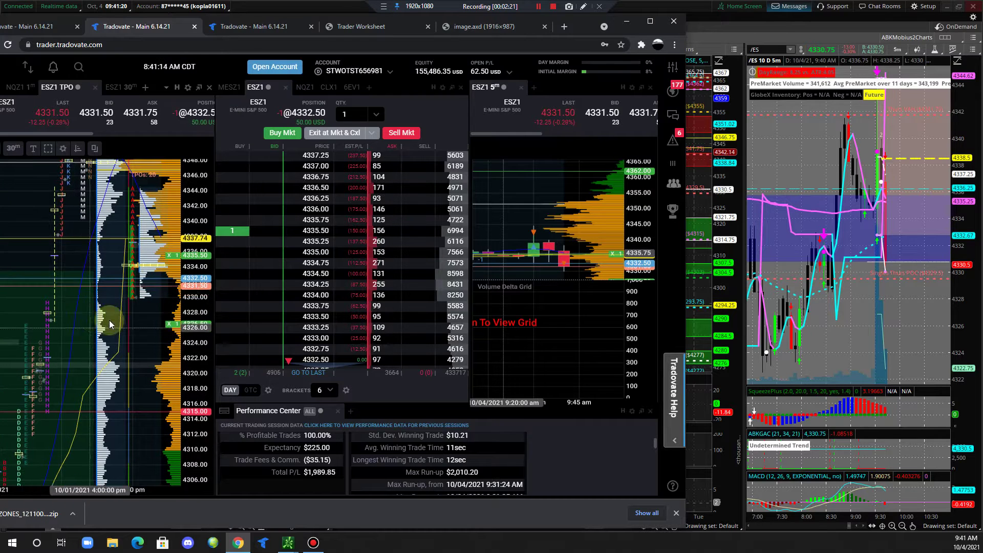
scroll(333, 289, down, 4)
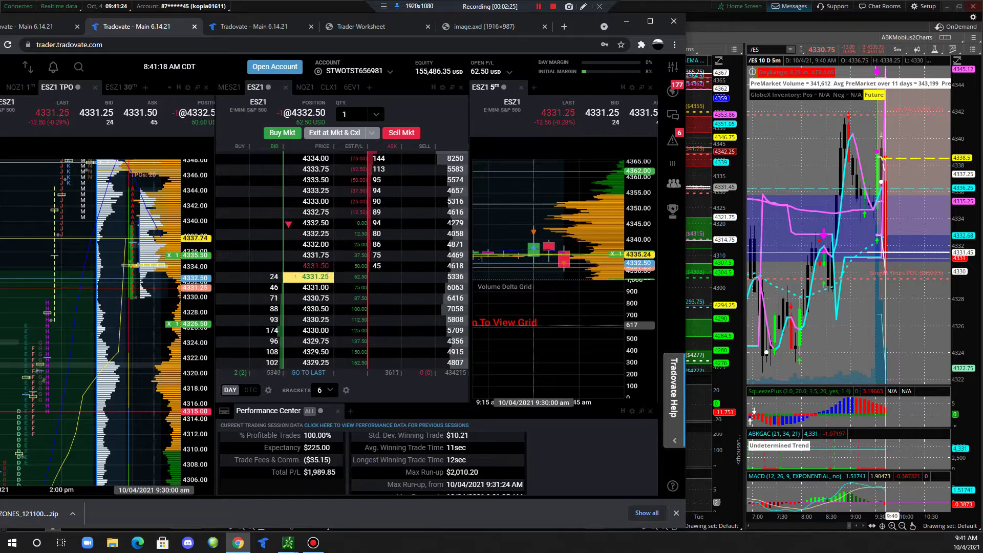
scroll(324, 240, up, 3)
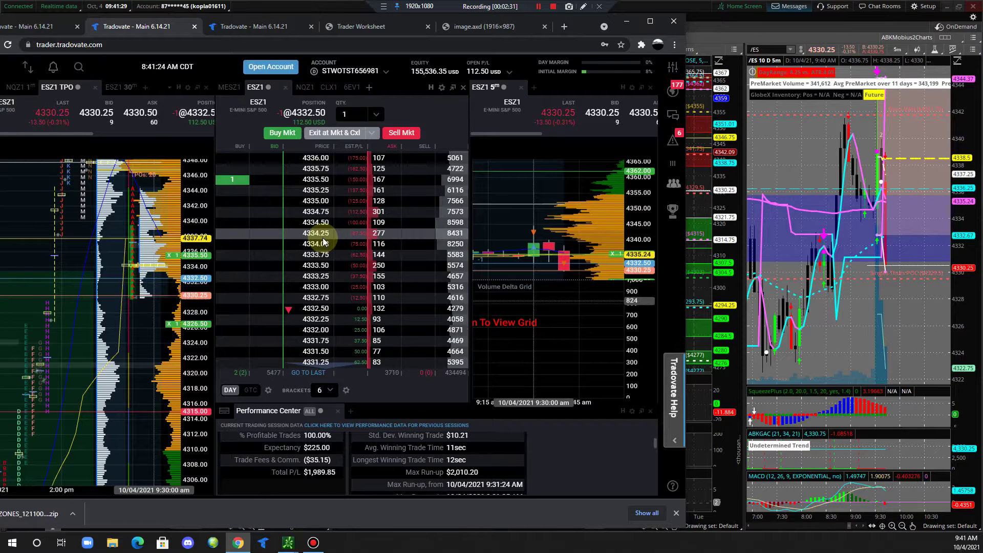
scroll(324, 241, down, 3)
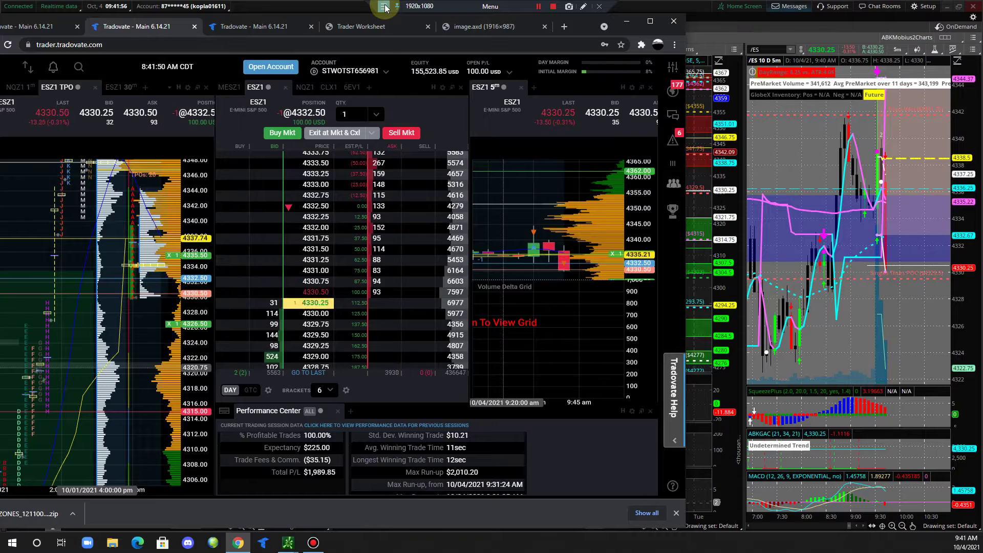
Review the ES DOM ladder and session stats with total P/L at $1,989.85
click(384, 6)
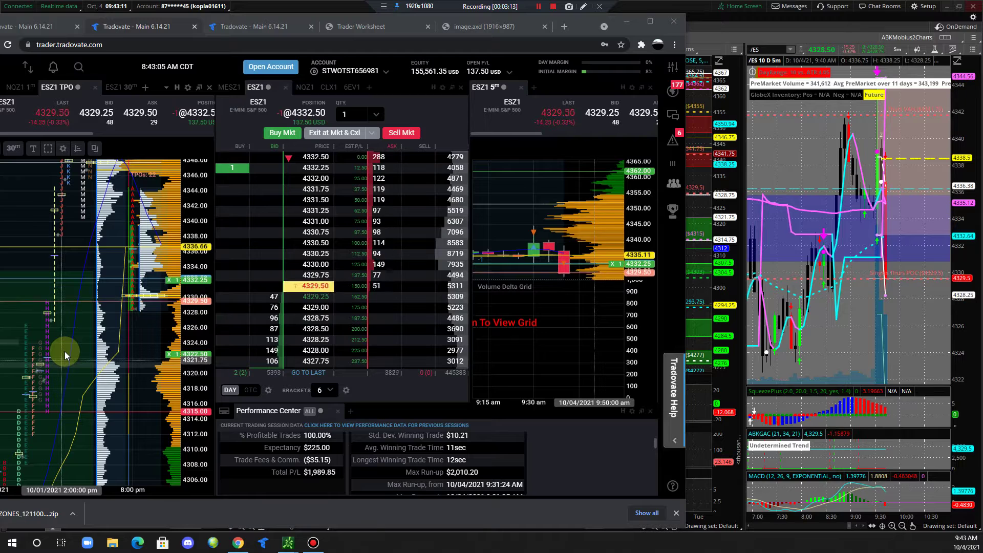
scroll(307, 287, down, 5)
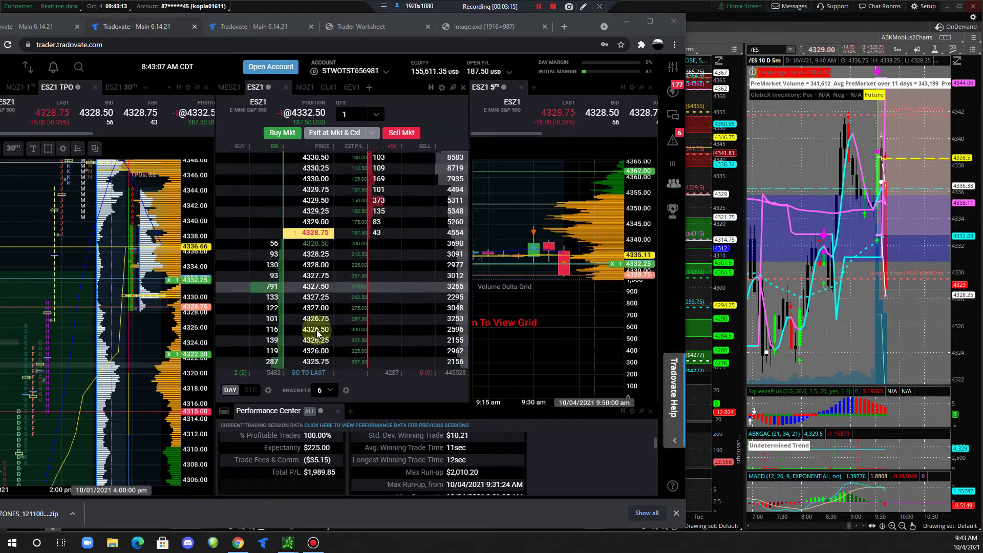
scroll(317, 323, up, 3)
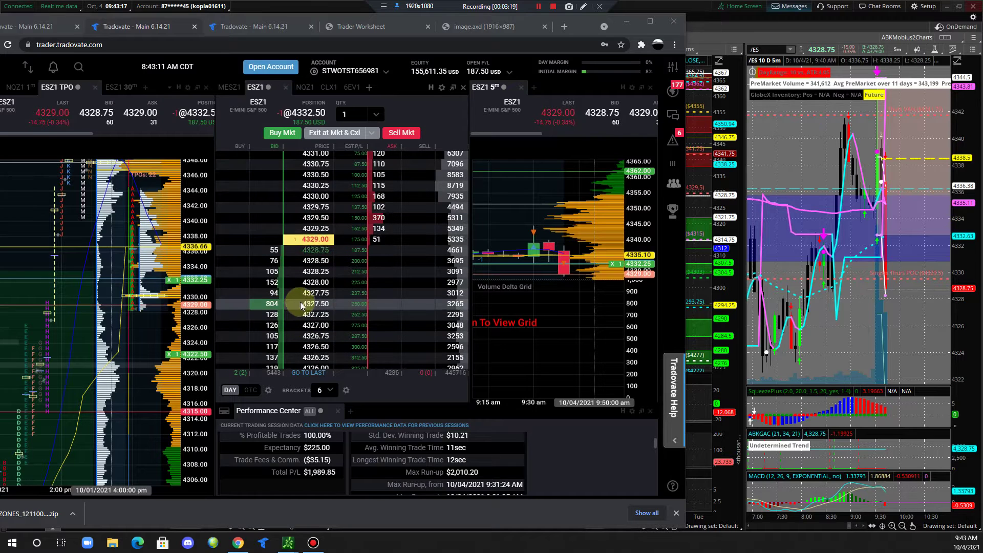
scroll(302, 287, up, 7)
scroll(307, 268, down, 3)
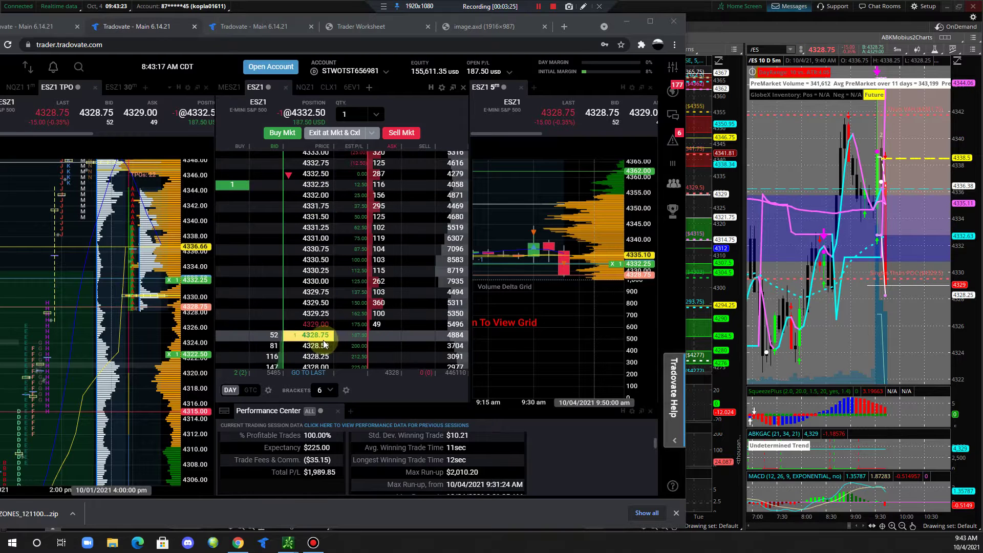
scroll(320, 322, down, 1)
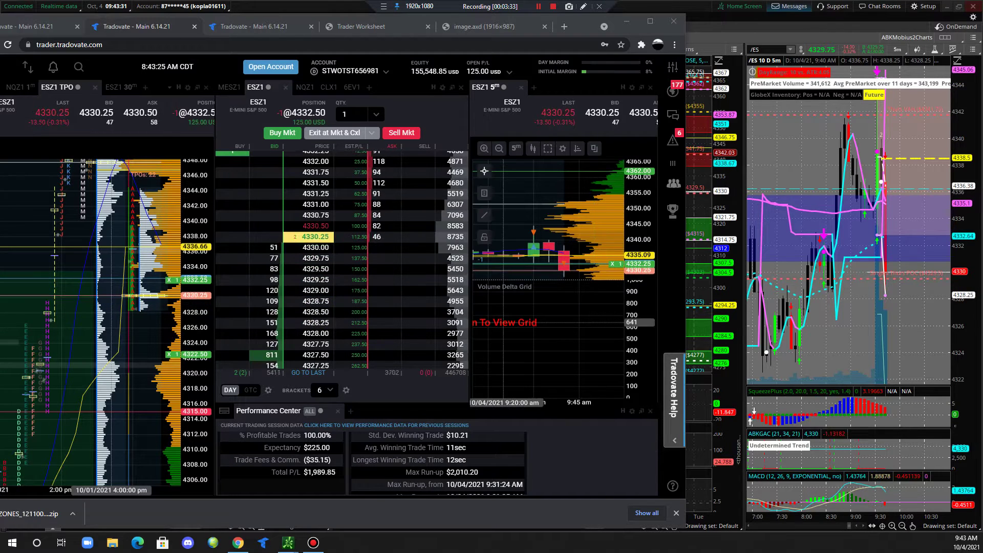
scroll(335, 308, up, 4)
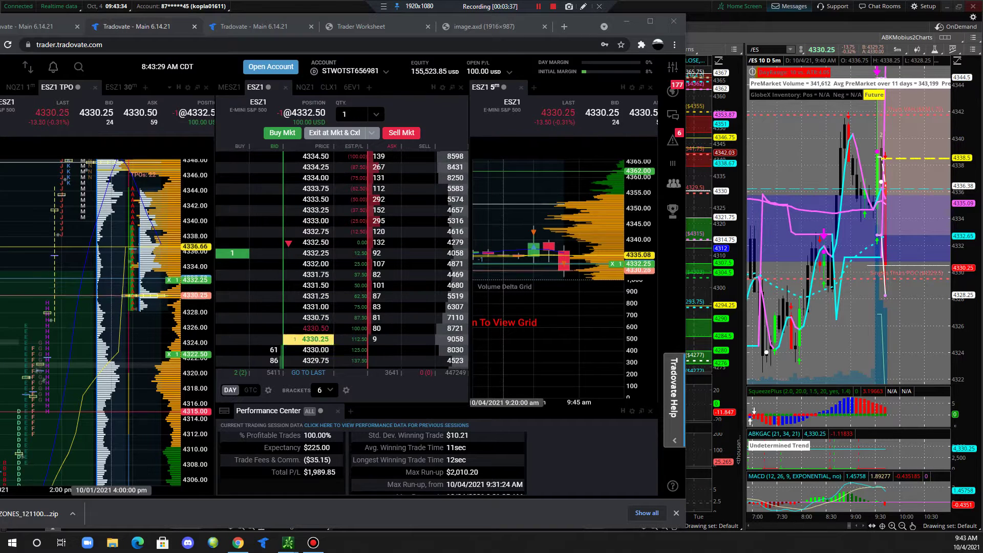
scroll(237, 297, up, 3)
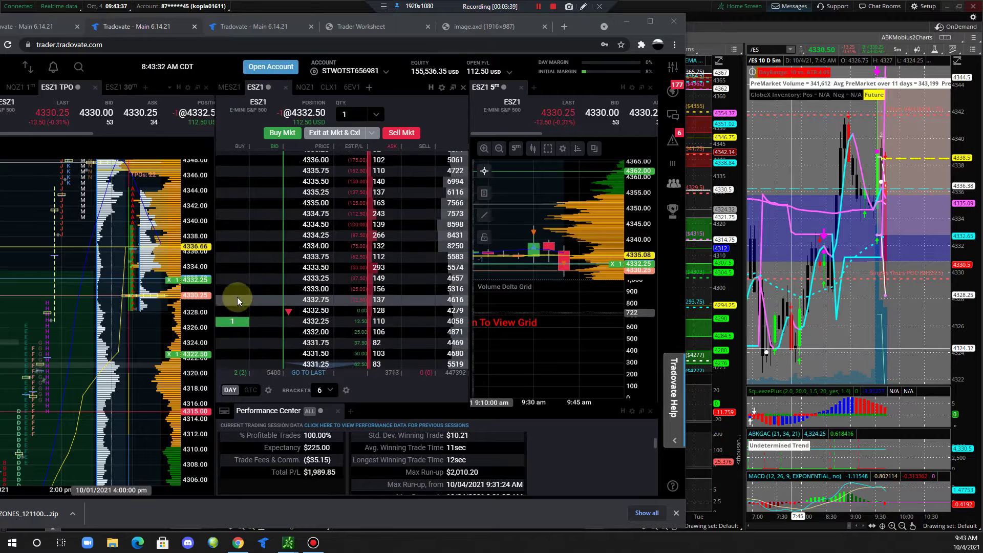
Raise the buy stop order above 4332.25 on the DOM
drag(223, 313, 224, 287)
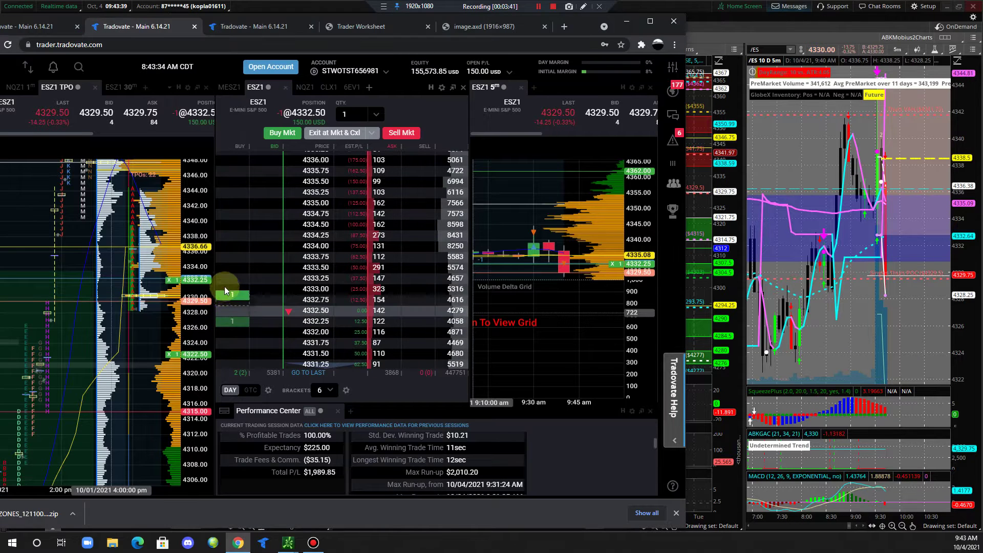
drag(241, 236, 245, 225)
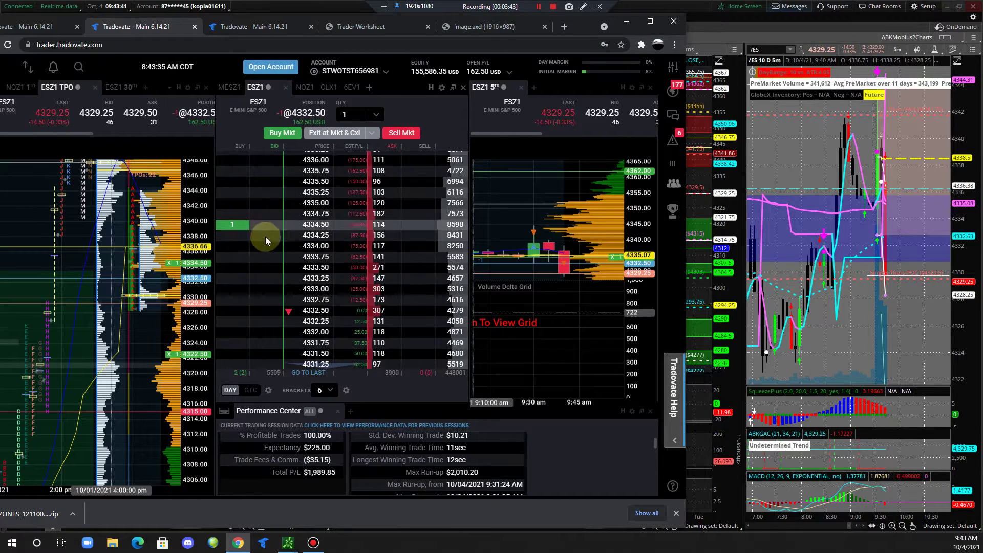
scroll(335, 287, down, 5)
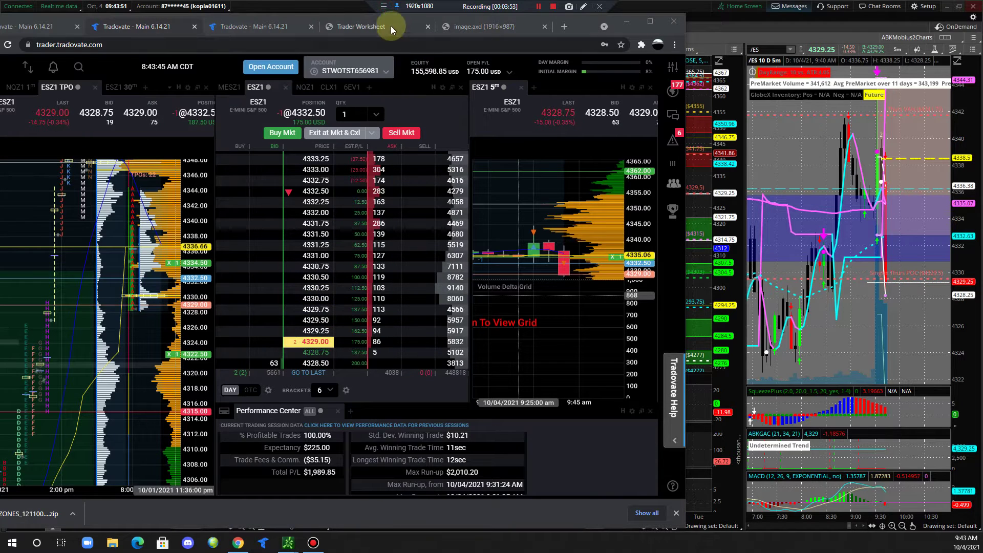
Switch the recorded screen to Display 2 with the thinkorswim /ES charts
click(384, 8)
mouse_move(482, 70)
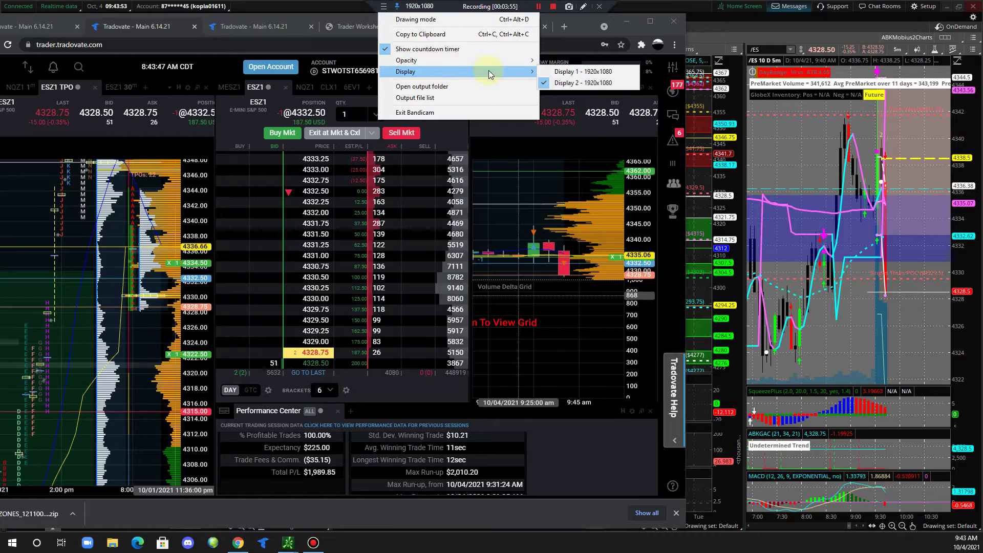
click(579, 80)
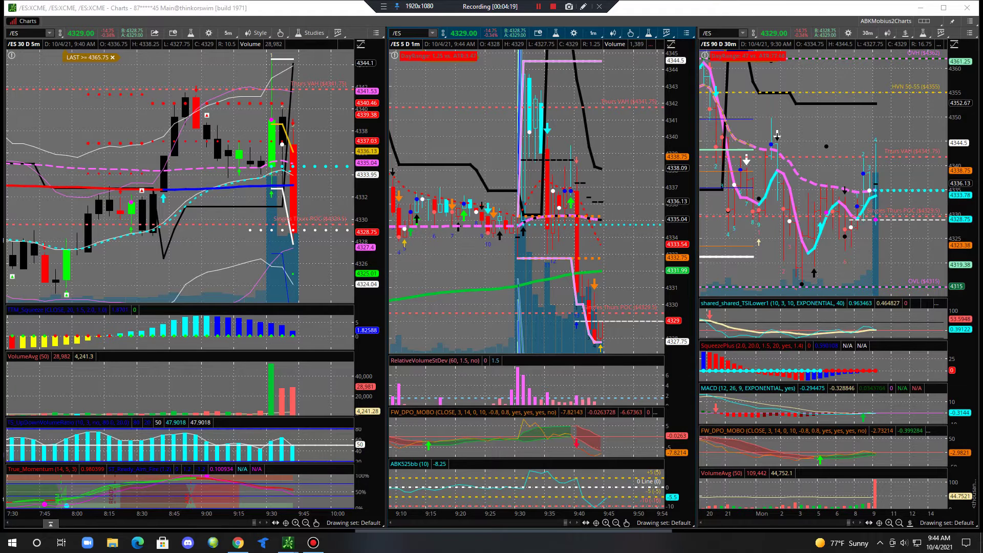
Switch the recorded display back to the Tradovate ESZ1 trading screen
click(383, 7)
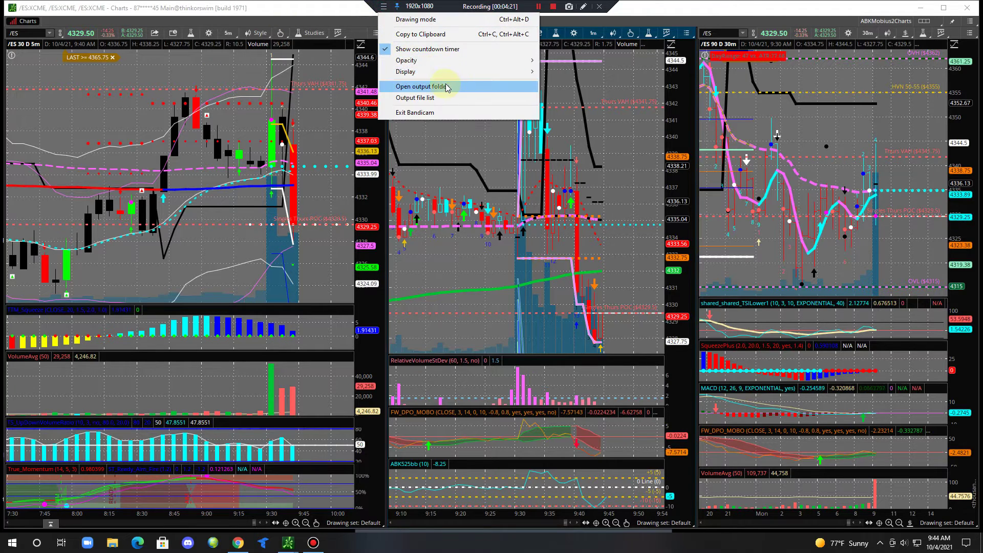
mouse_move(522, 72)
click(566, 83)
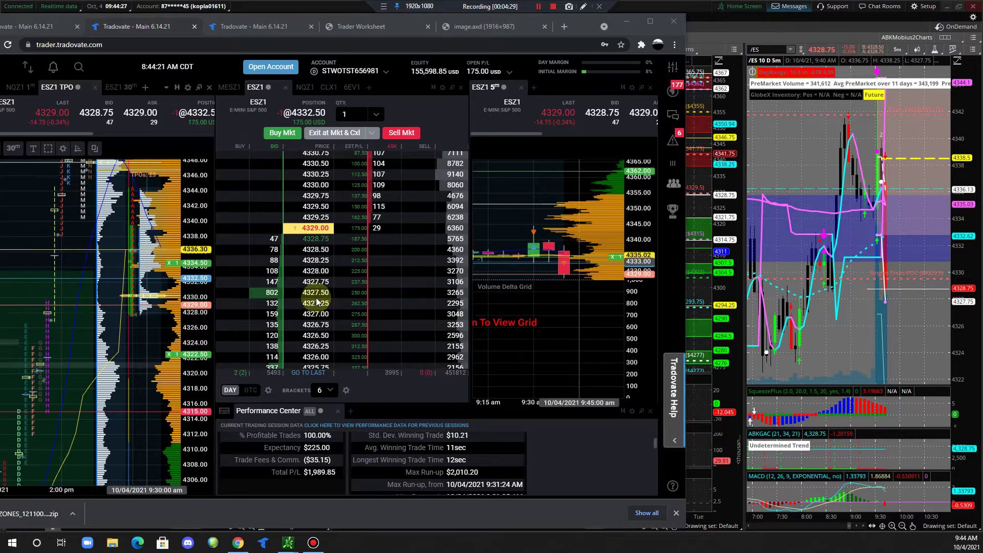
Bring the 4334.50 stop into view on the ES DOM and resume recording
scroll(324, 254, up, 4)
scroll(324, 255, up, 3)
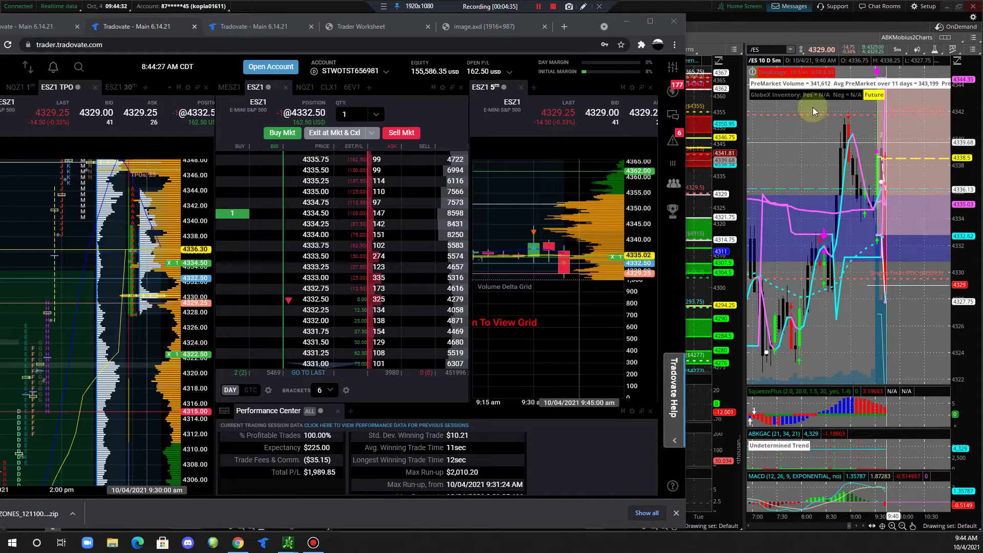
click(536, 9)
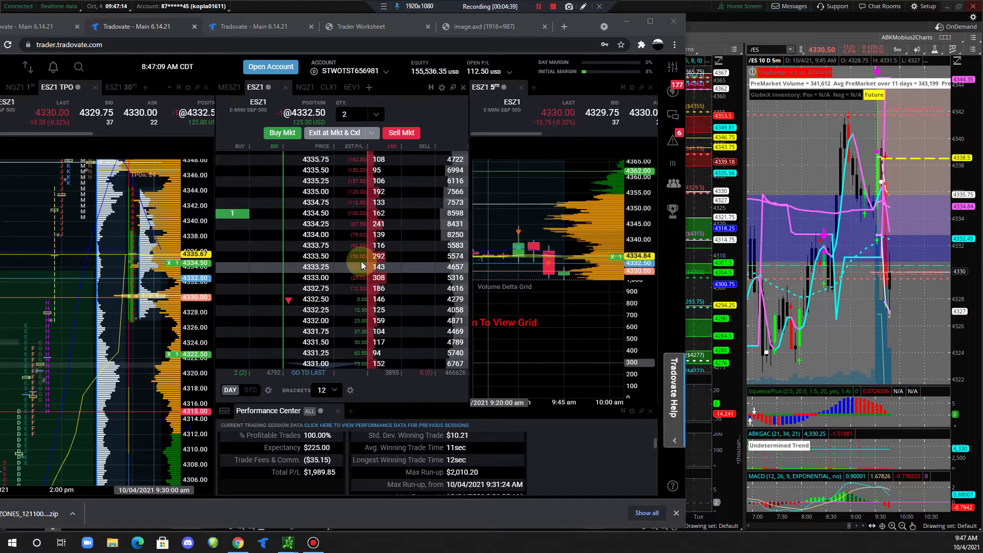
scroll(333, 315, down, 2)
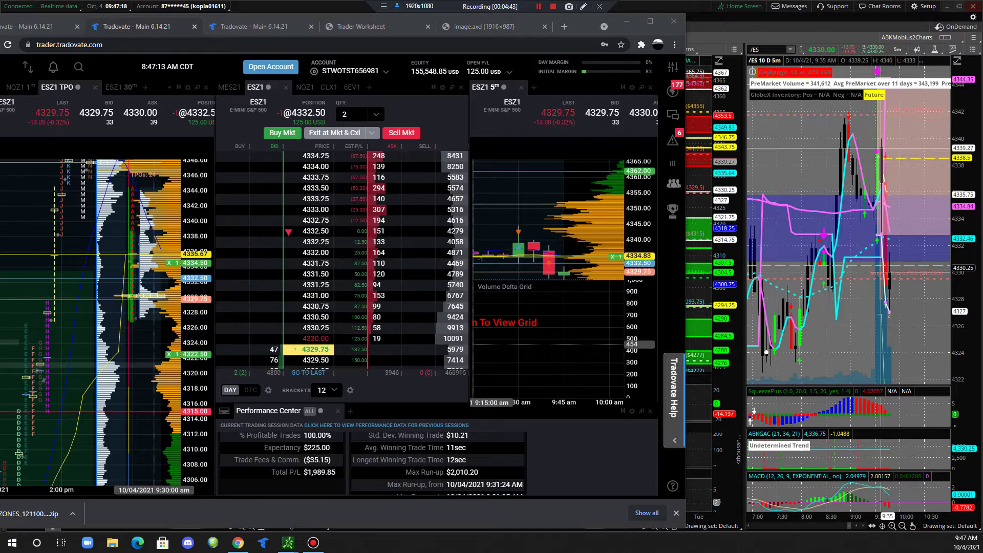
Switch Bandicam's recording display to the thinkorswim charts screen
click(383, 7)
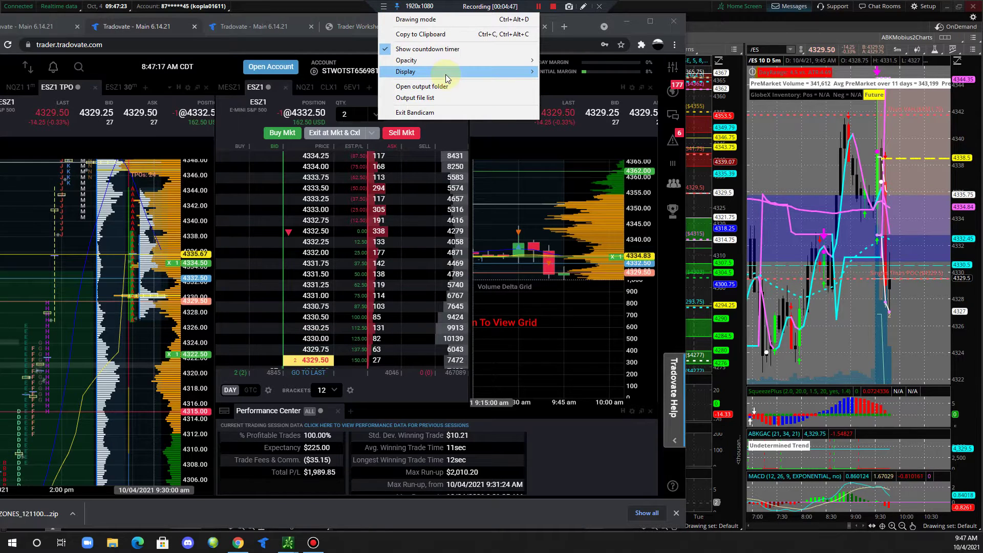
mouse_move(499, 73)
click(558, 83)
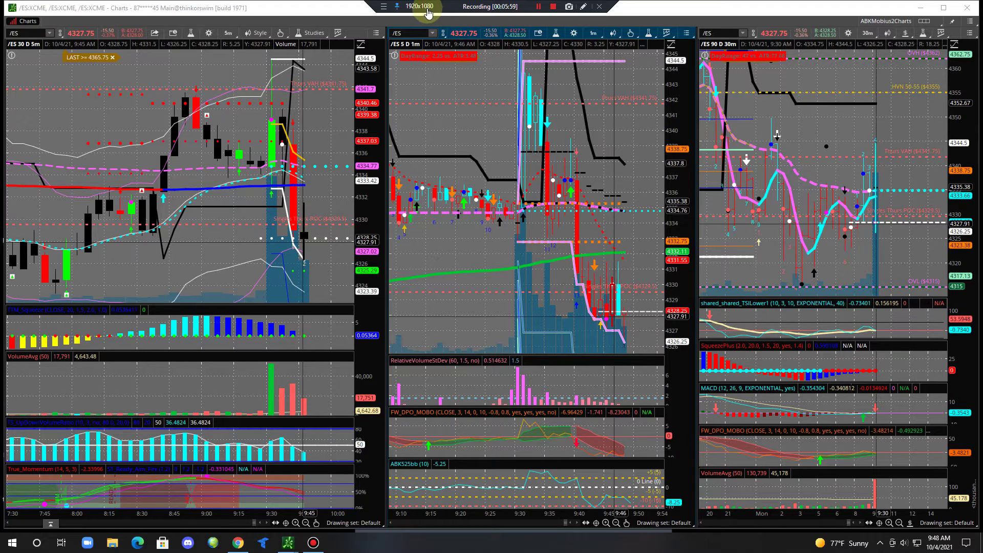
Resume the recording after each pause while watching the 5-, 1- and 30-minute /ES charts
click(537, 7)
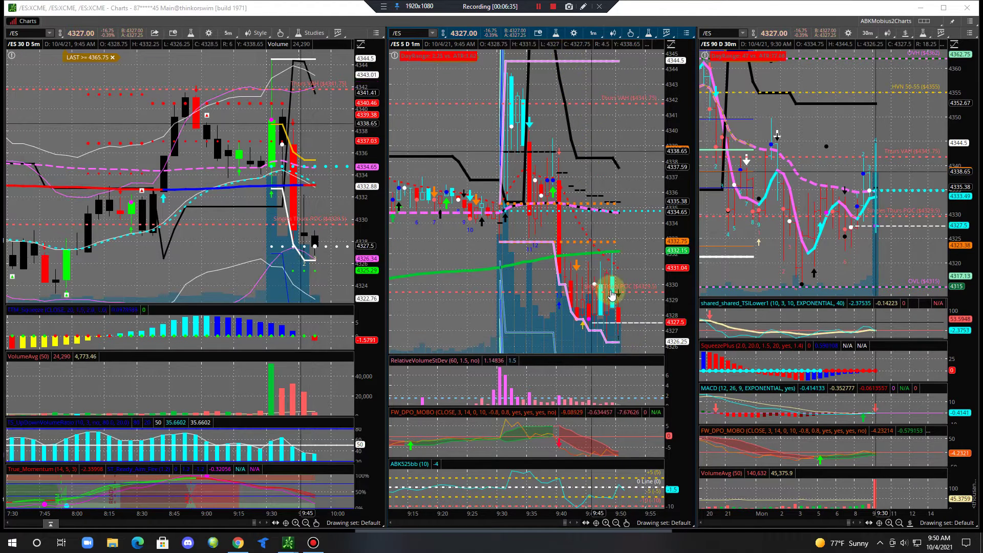
click(537, 7)
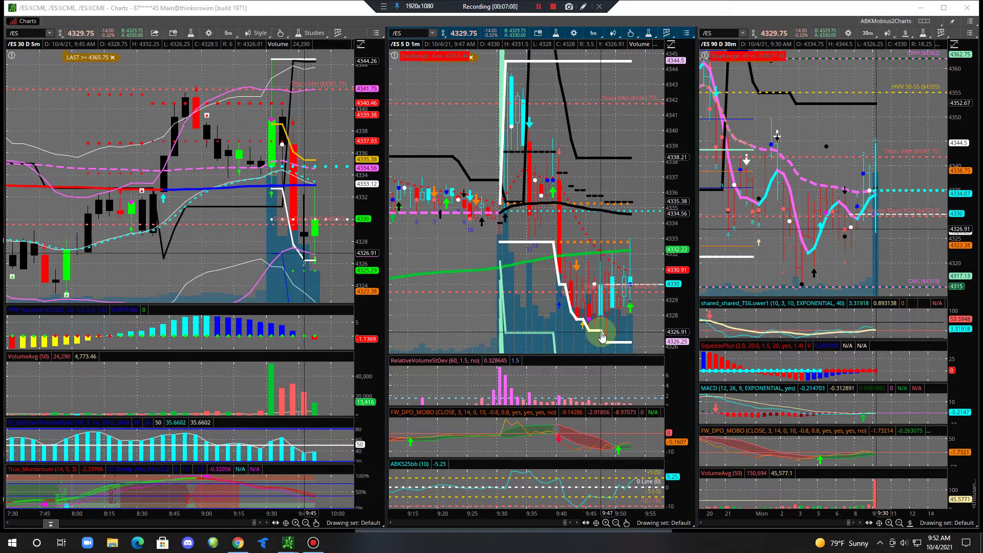
click(539, 6)
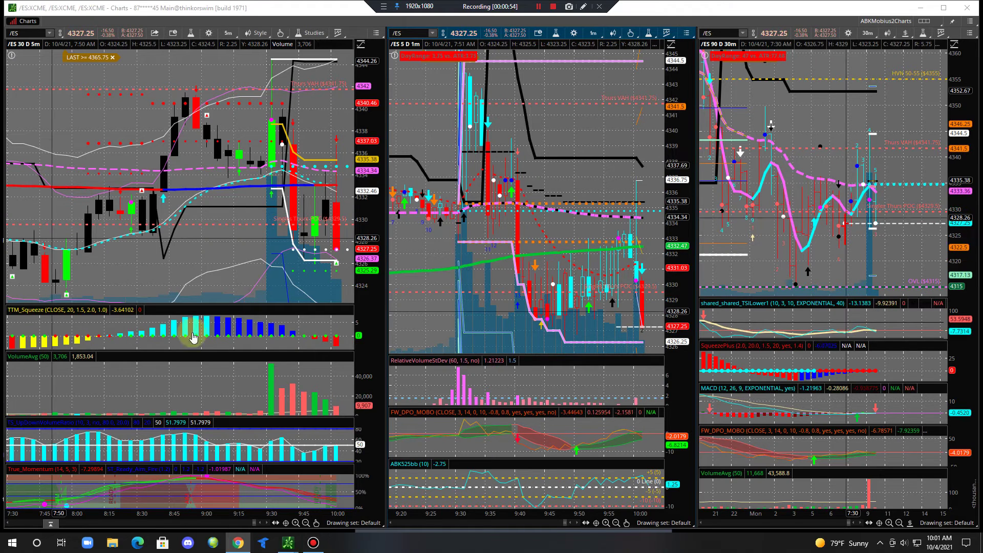
text(B)
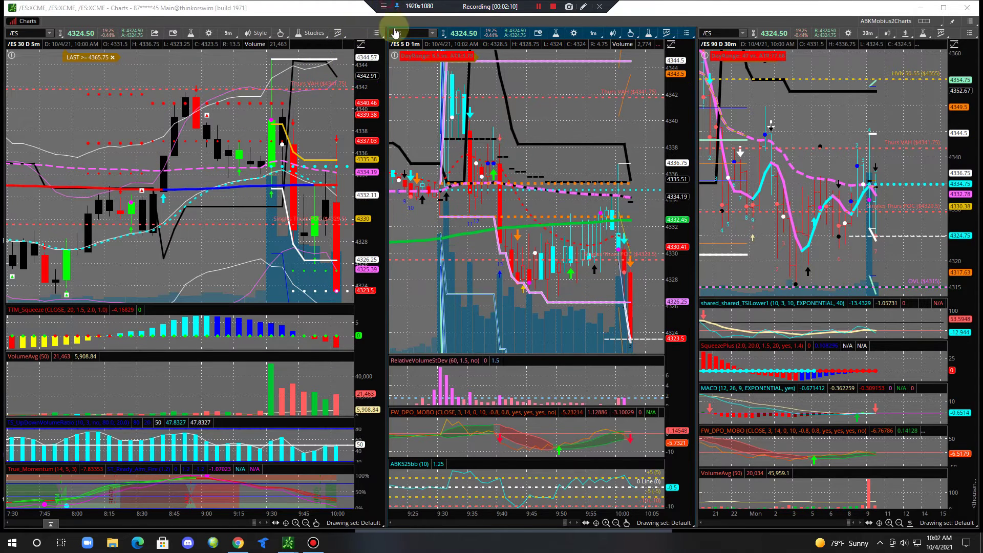
click(384, 7)
mouse_move(533, 70)
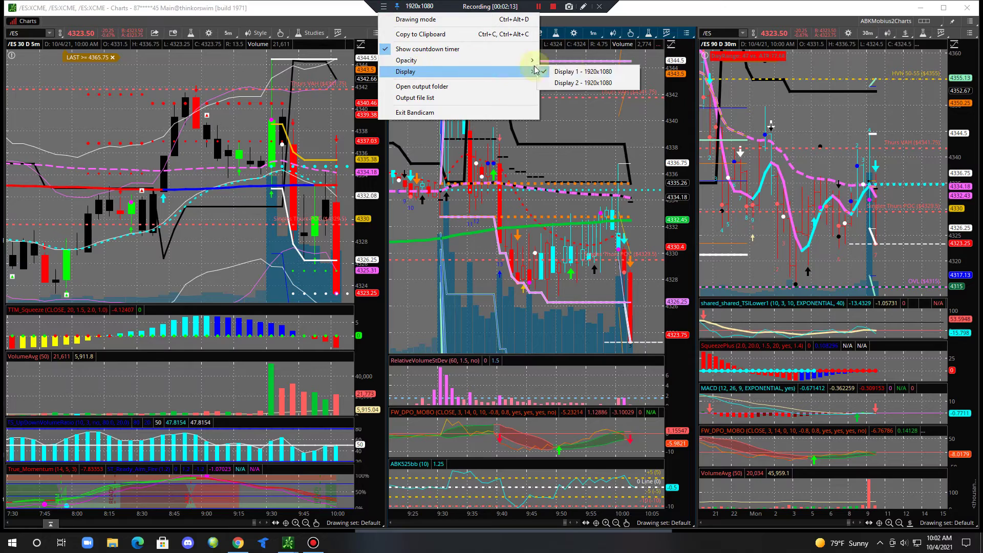
click(594, 81)
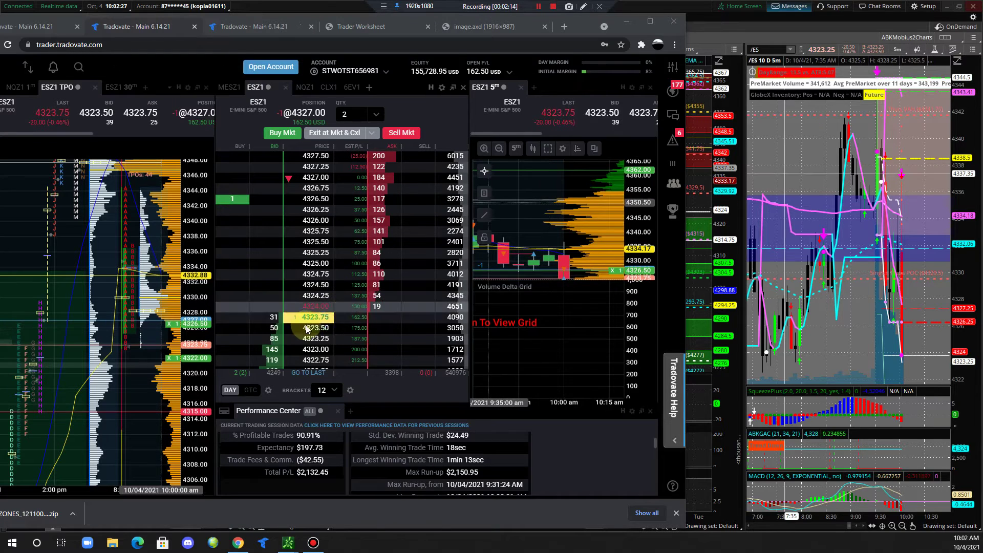
scroll(322, 335, down, 2)
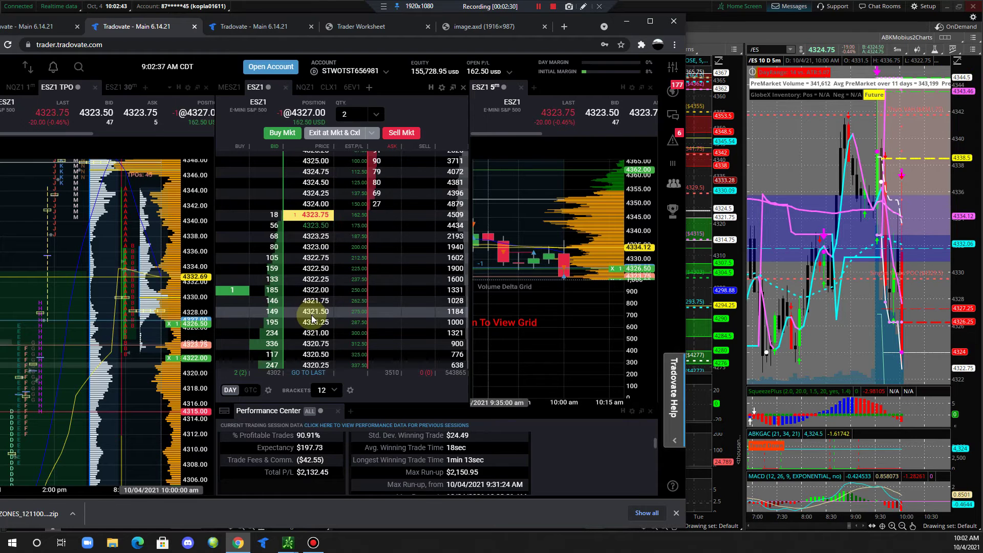
scroll(315, 314, up, 3)
scroll(319, 313, down, 3)
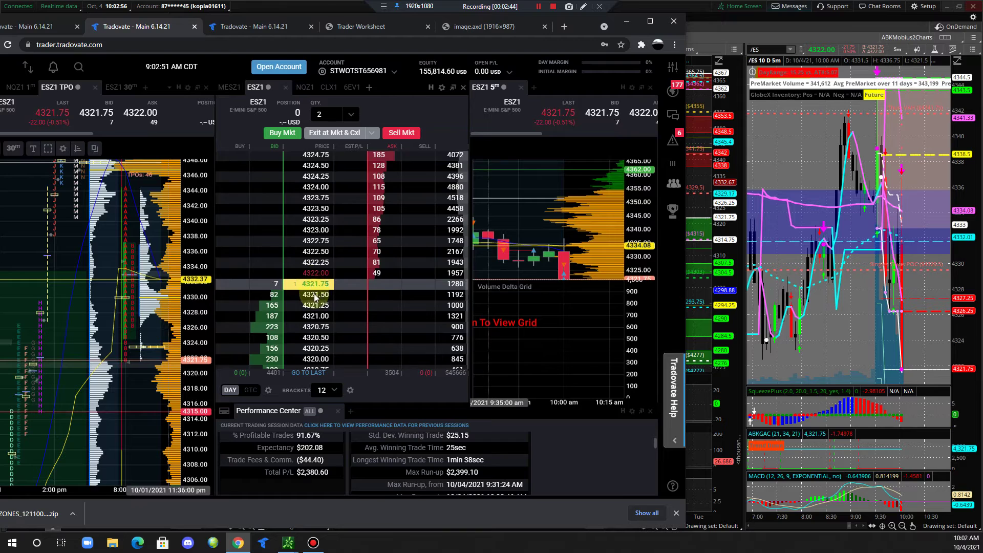
scroll(313, 302, down, 2)
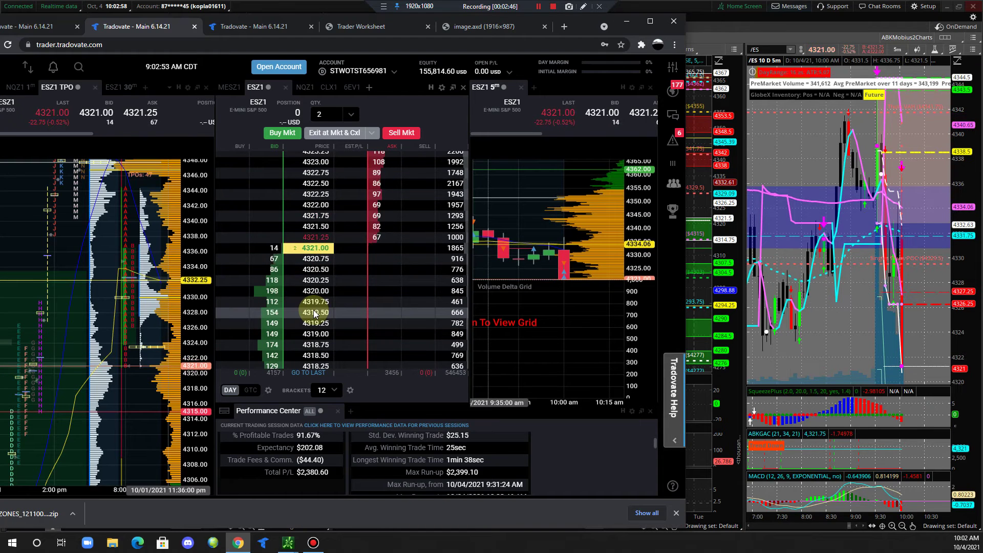
mouse_move(118, 330)
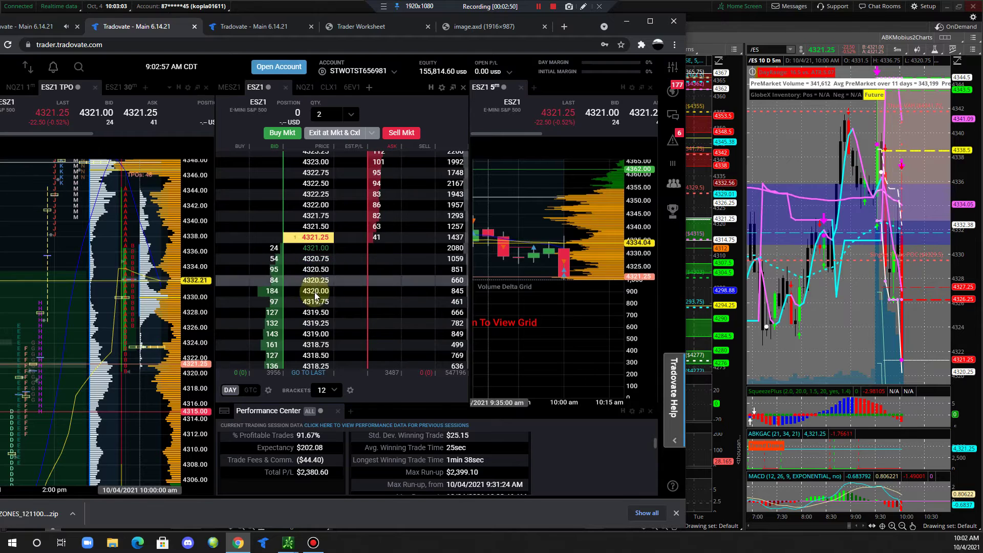